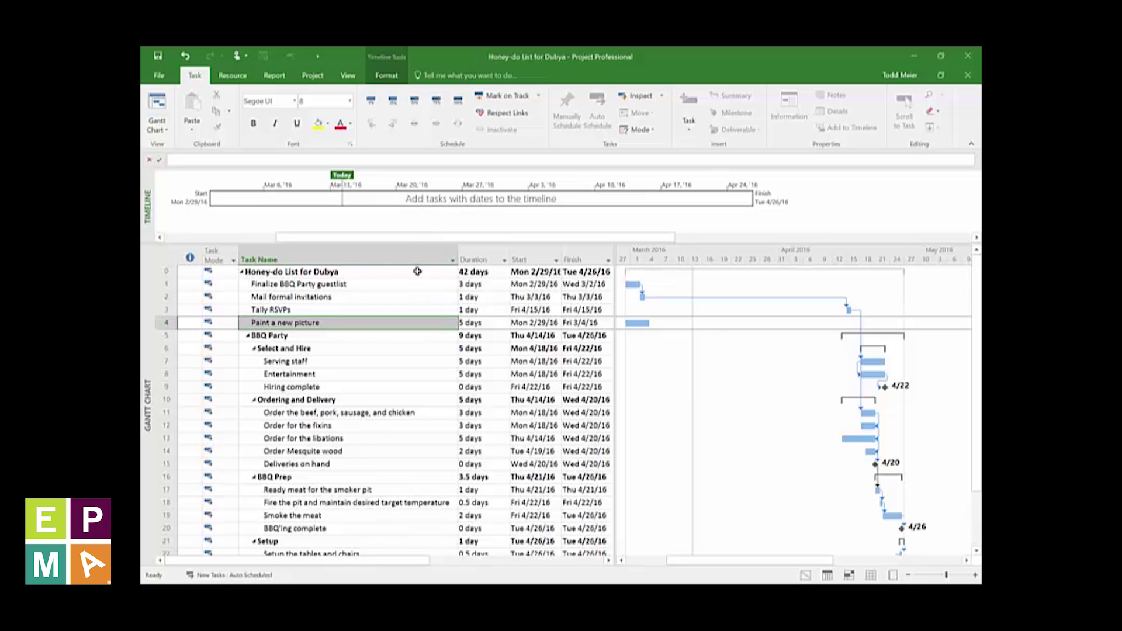
# - Add Mail formal invitations, Select and Hire, Ordering and Delivery, BBQ Prep and Setup to the timeline as existing tasks
pyautogui.click(345, 298)
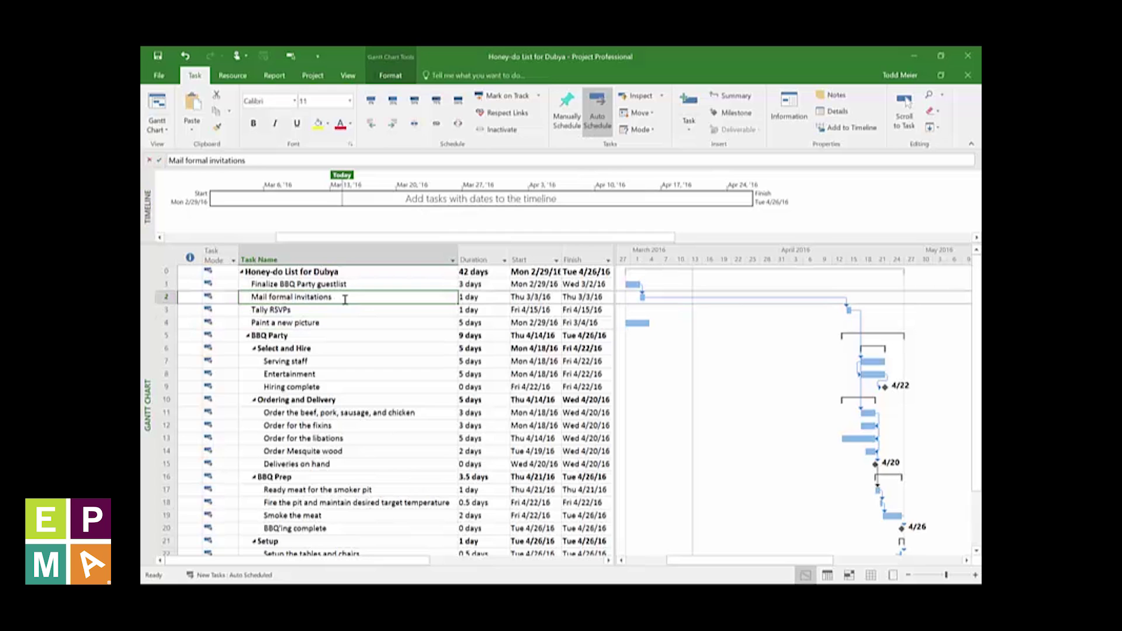
pyautogui.click(376, 211)
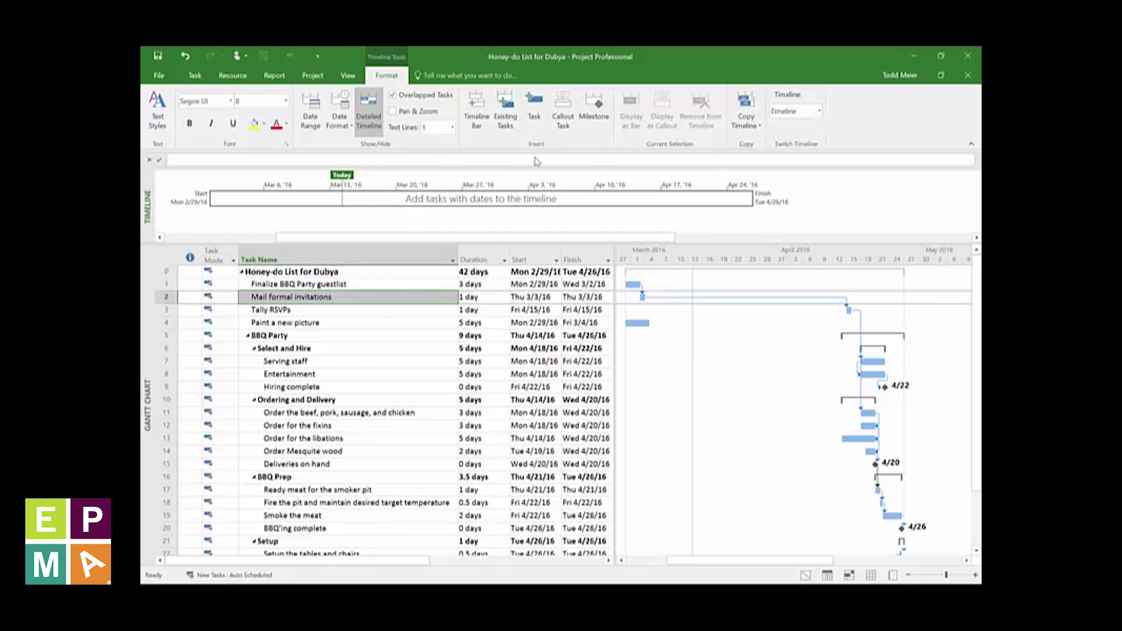
pyautogui.click(506, 108)
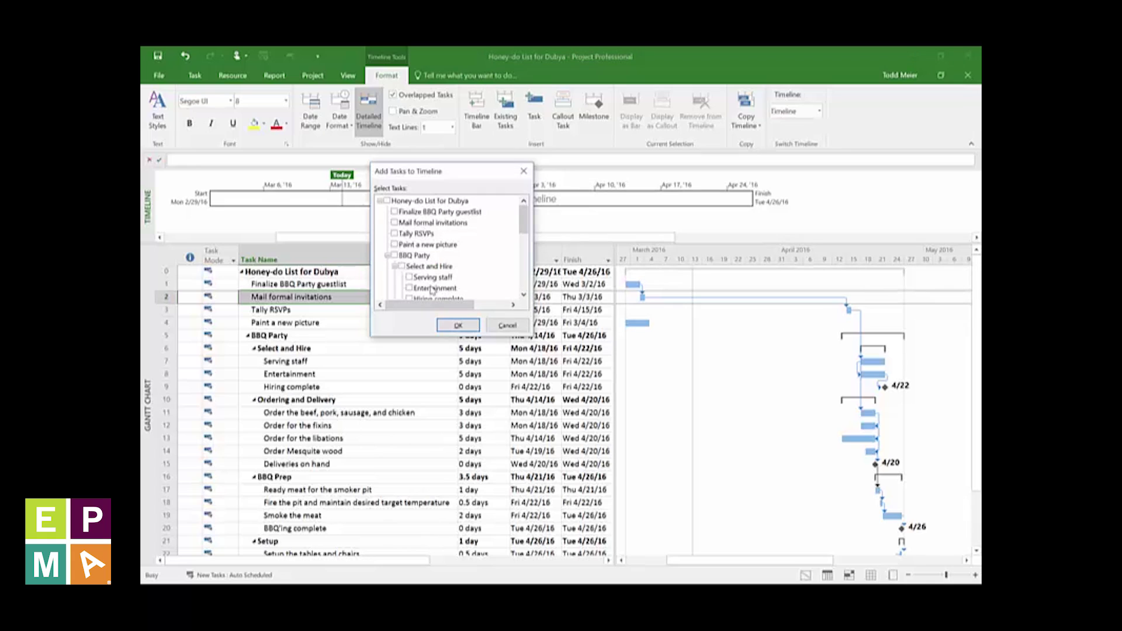
pyautogui.click(395, 223)
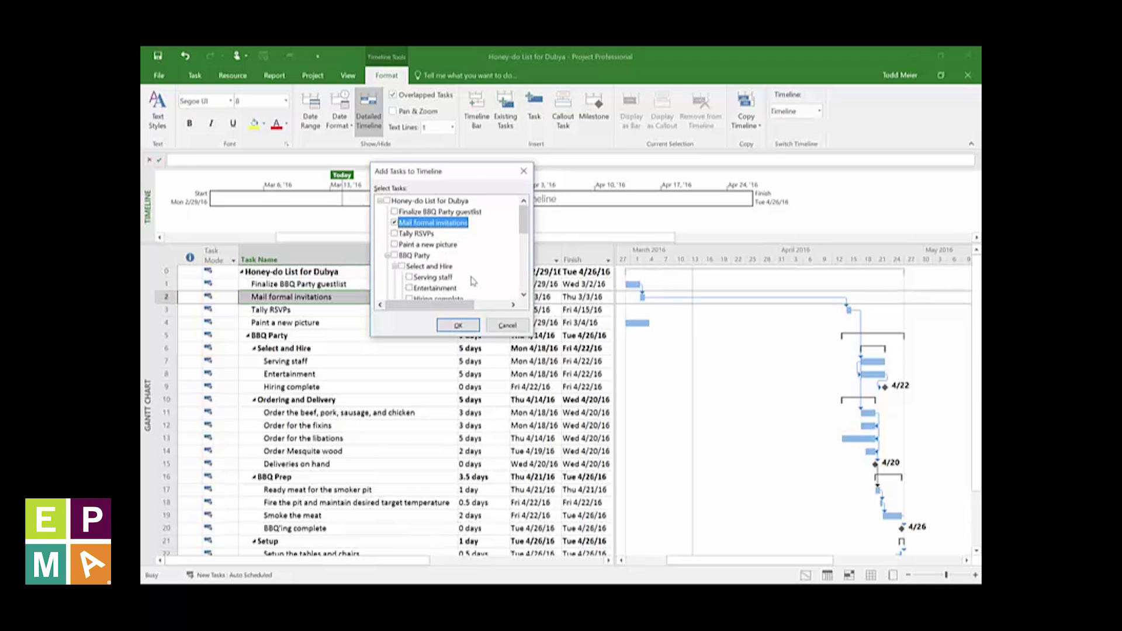
pyautogui.click(402, 266)
pyautogui.scroll(-2, 447, 264)
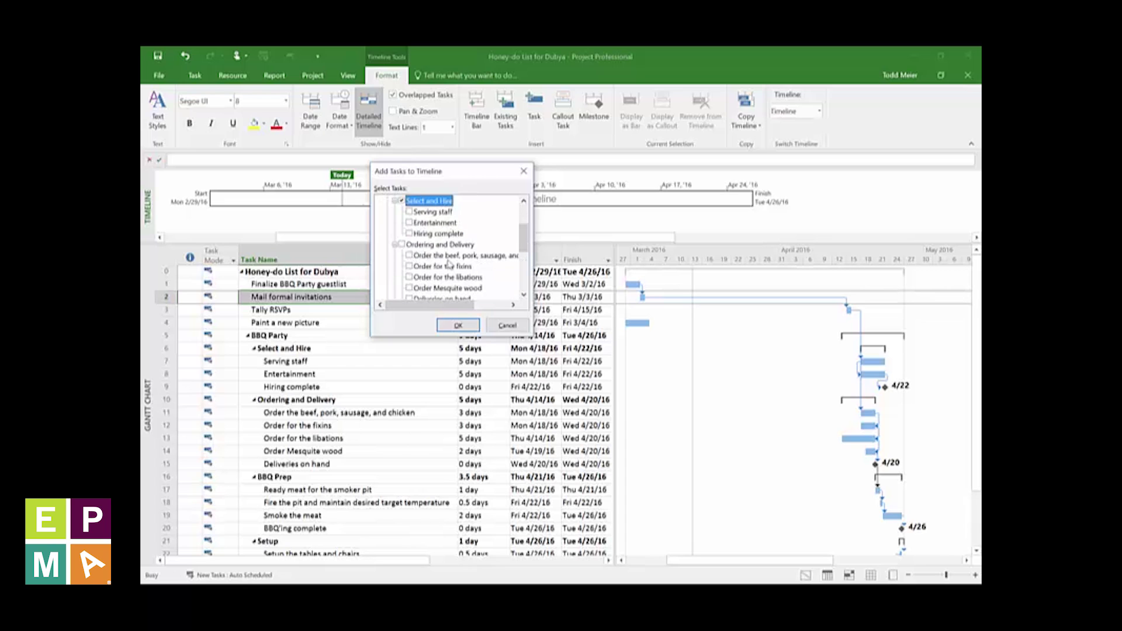
pyautogui.click(402, 245)
pyautogui.scroll(-2, 445, 260)
pyautogui.scroll(-1, 446, 260)
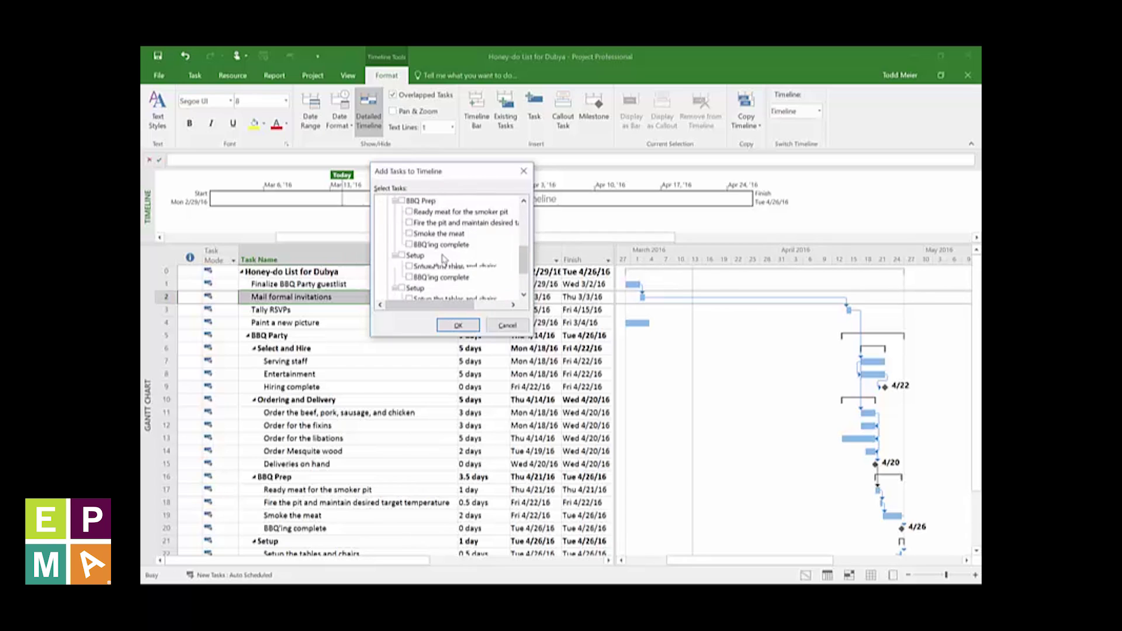
pyautogui.click(402, 200)
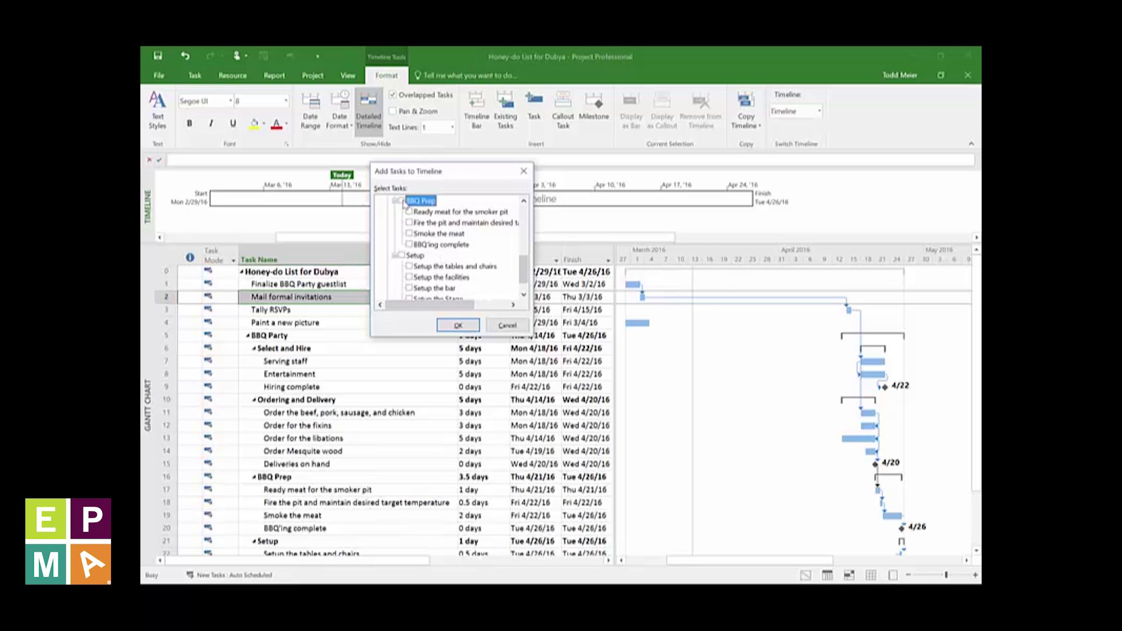
pyautogui.click(401, 255)
pyautogui.click(459, 326)
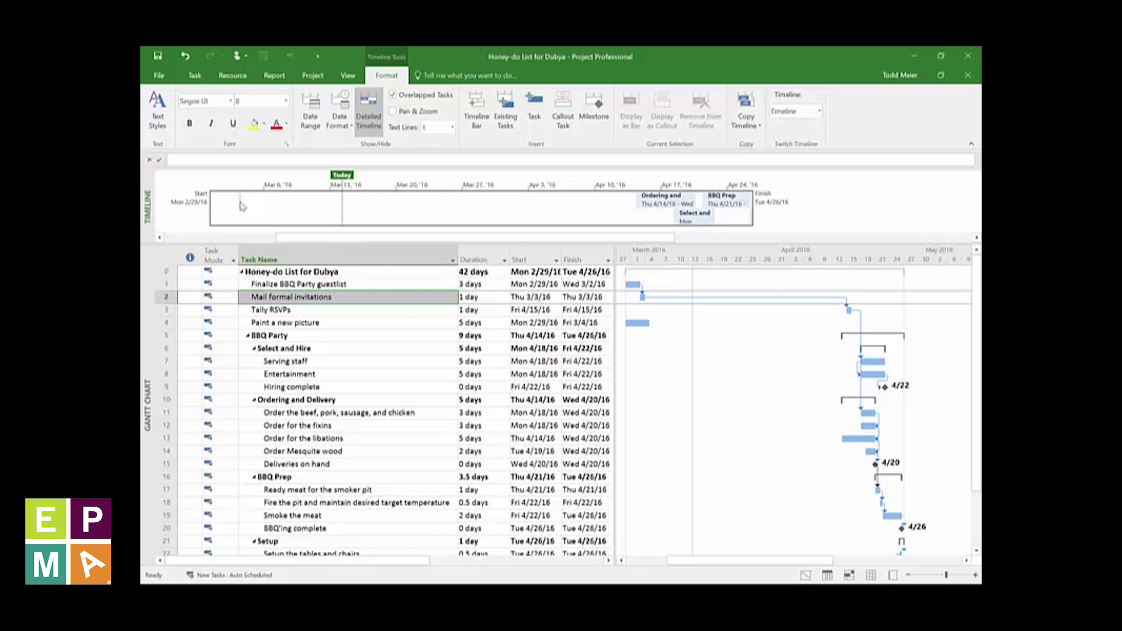
# - Display the Mail formal invitations and Setup timeline bars as callouts
pyautogui.moveTo(242, 206)
pyautogui.click(240, 205)
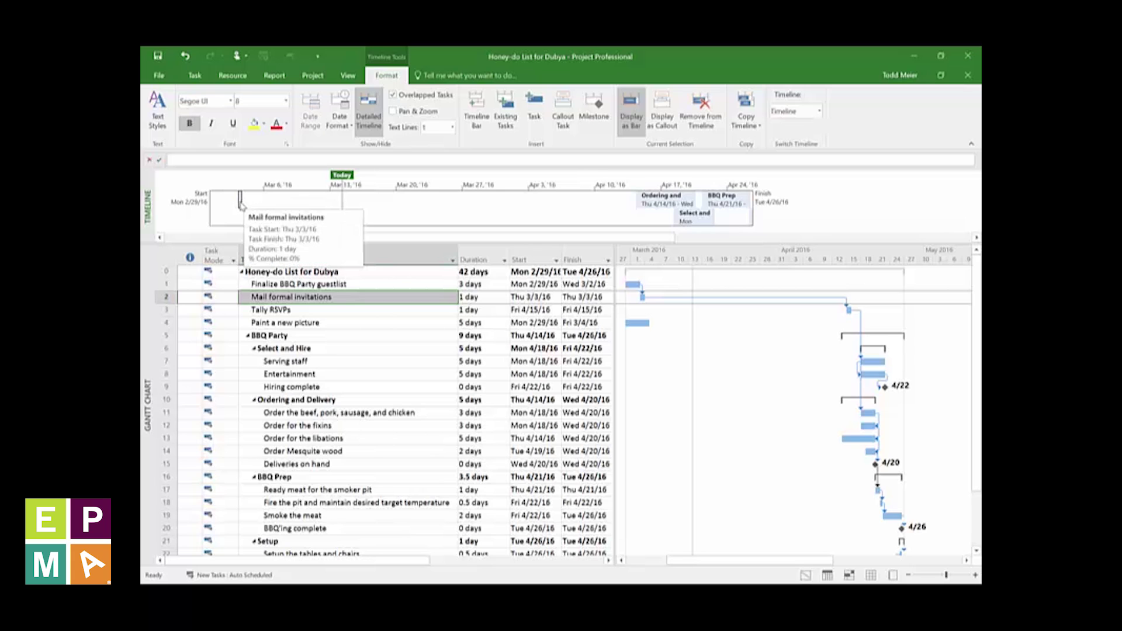
pyautogui.click(662, 124)
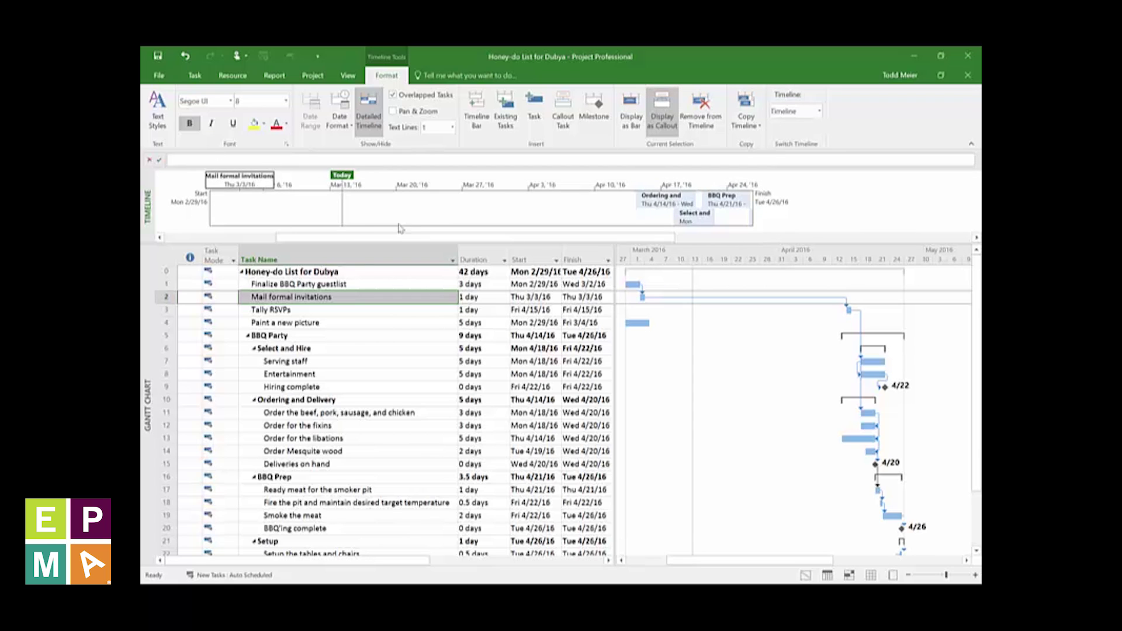
pyautogui.click(751, 220)
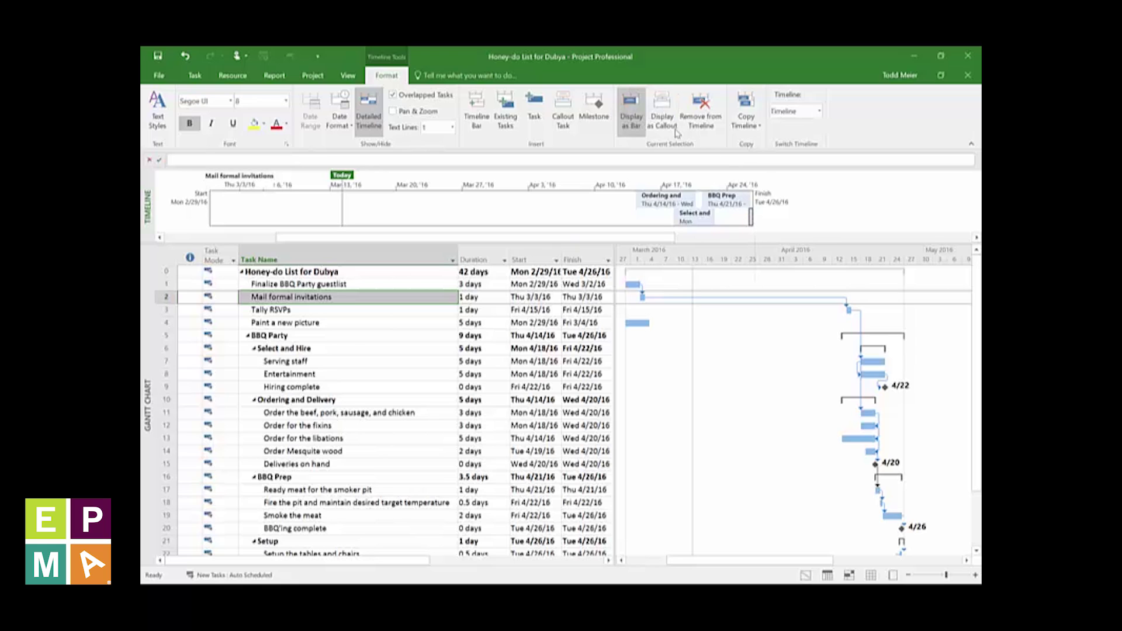
pyautogui.click(662, 116)
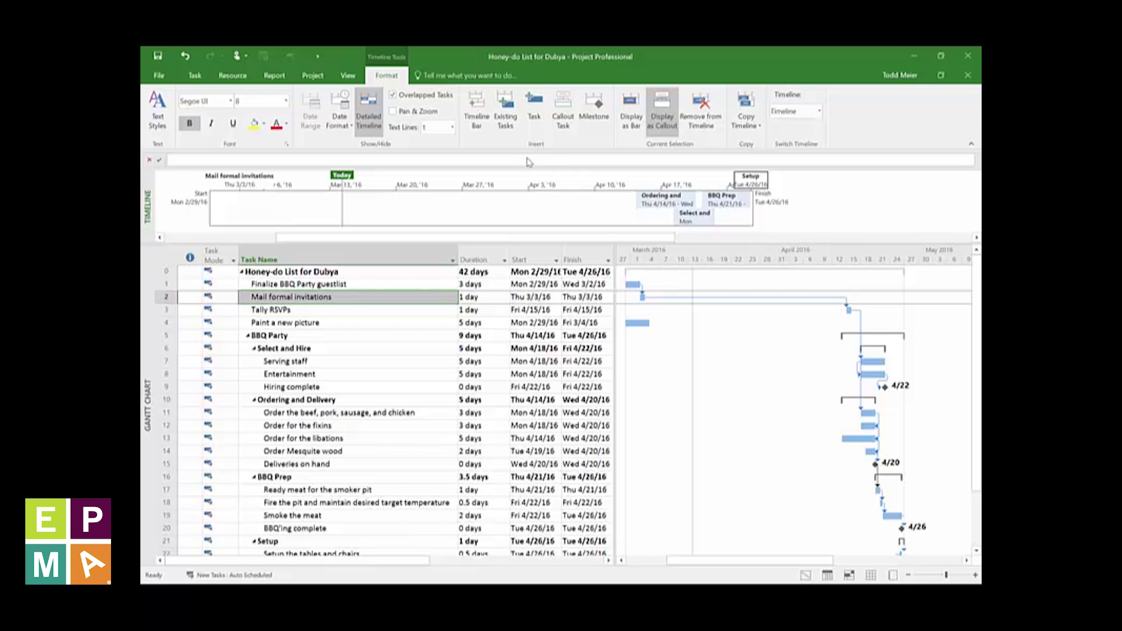
# - Add a second timeline bar holding the Hiring complete, Deliveries on hand and BBQ'ing complete milestones
pyautogui.click(477, 115)
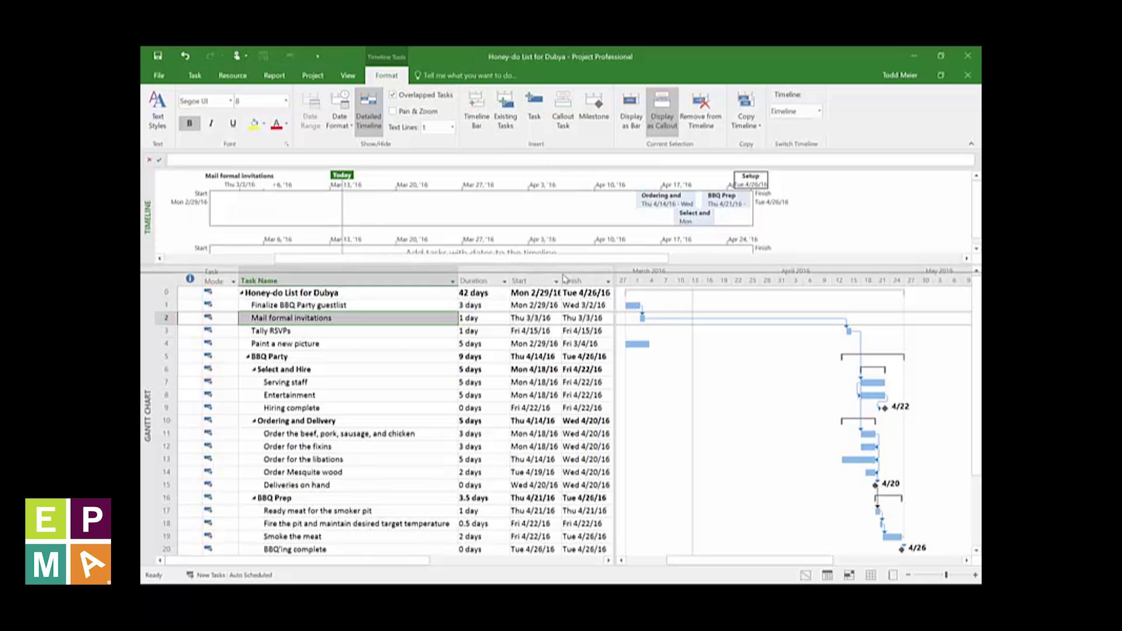
pyautogui.click(541, 262)
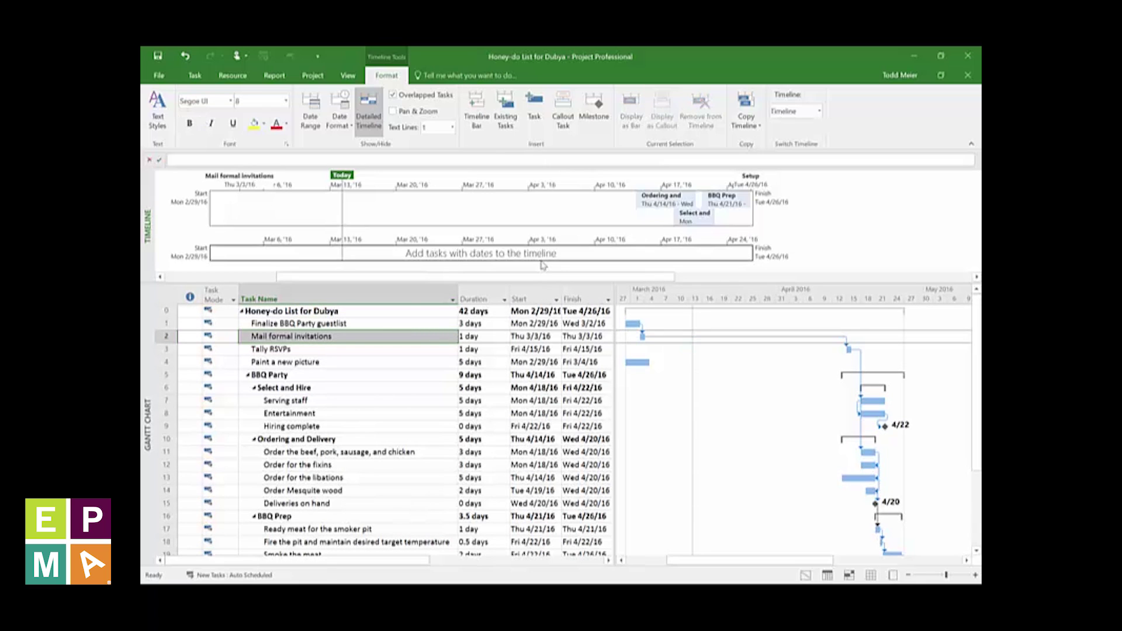
pyautogui.click(506, 120)
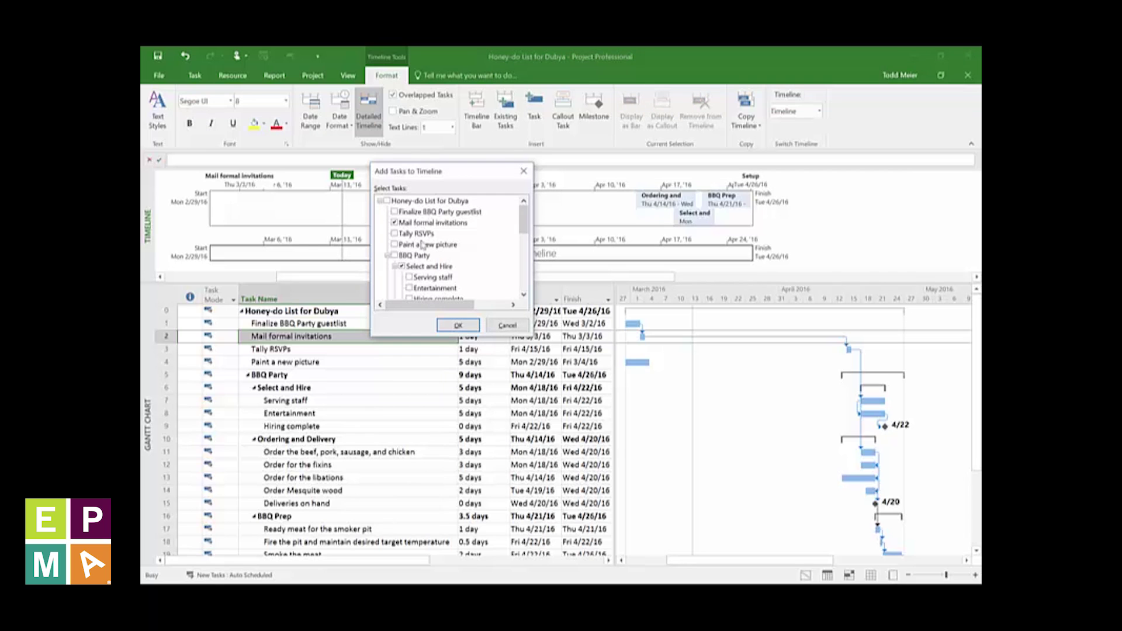
pyautogui.moveTo(525, 229); pyautogui.dragTo(527, 253)
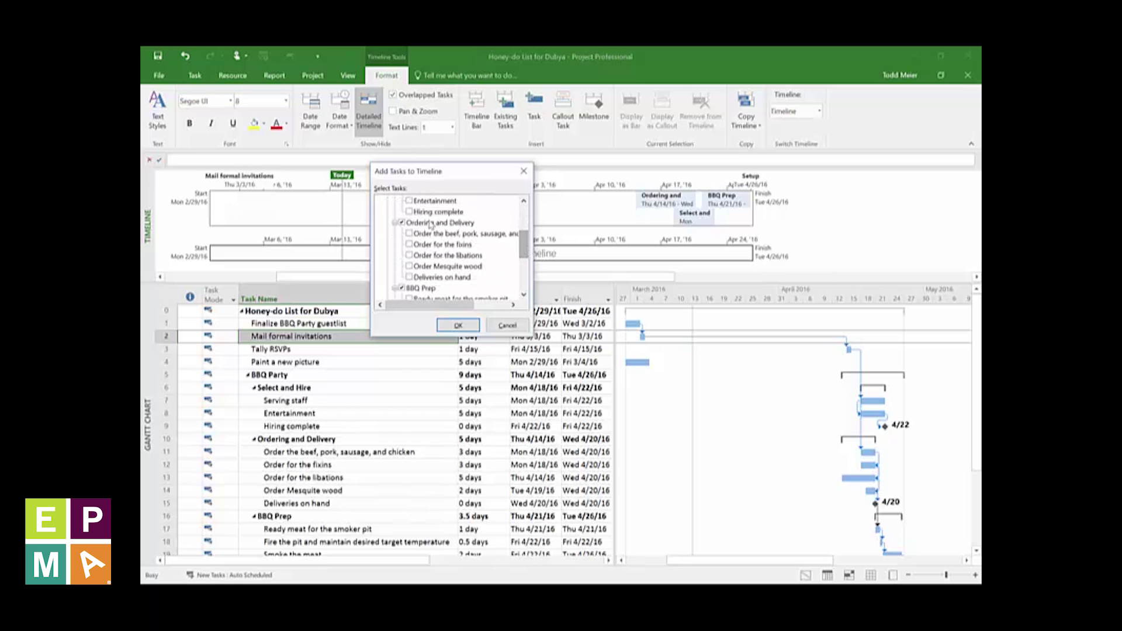
pyautogui.click(409, 211)
pyautogui.click(409, 277)
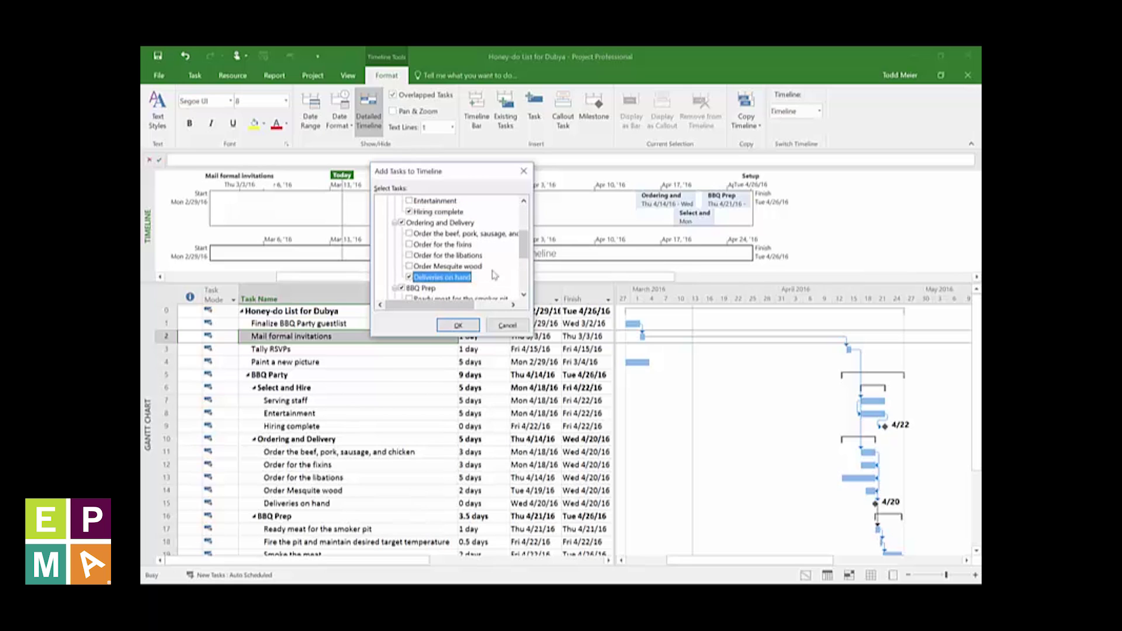
pyautogui.moveTo(527, 245); pyautogui.dragTo(528, 267)
pyautogui.click(415, 256)
pyautogui.click(412, 257)
pyautogui.scroll(-1, 421, 263)
pyautogui.click(409, 278)
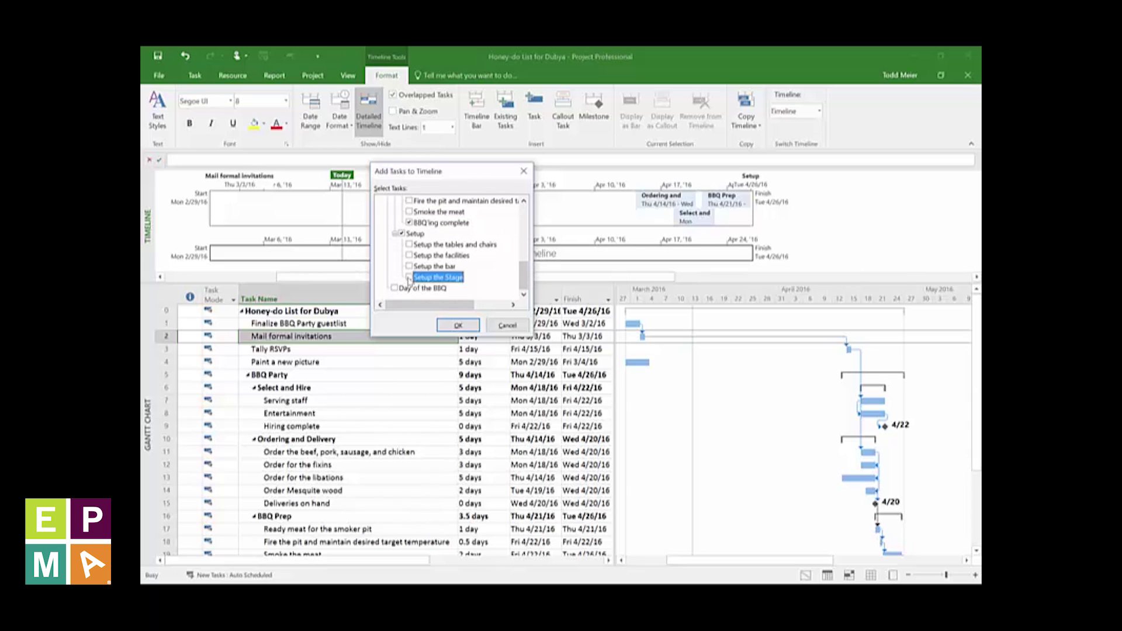
pyautogui.click(444, 324)
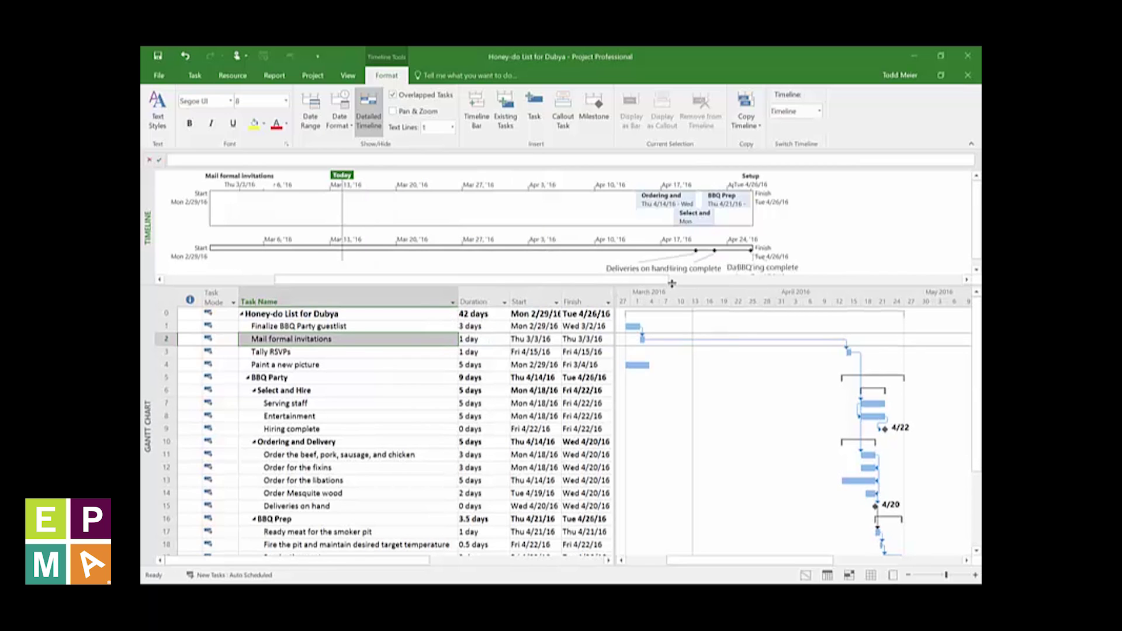
# - Separate the Deliveries on hand, Hiring complete and BBQ'ing complete labels and enlarge the timeline pane
pyautogui.moveTo(672, 283); pyautogui.dragTo(672, 296)
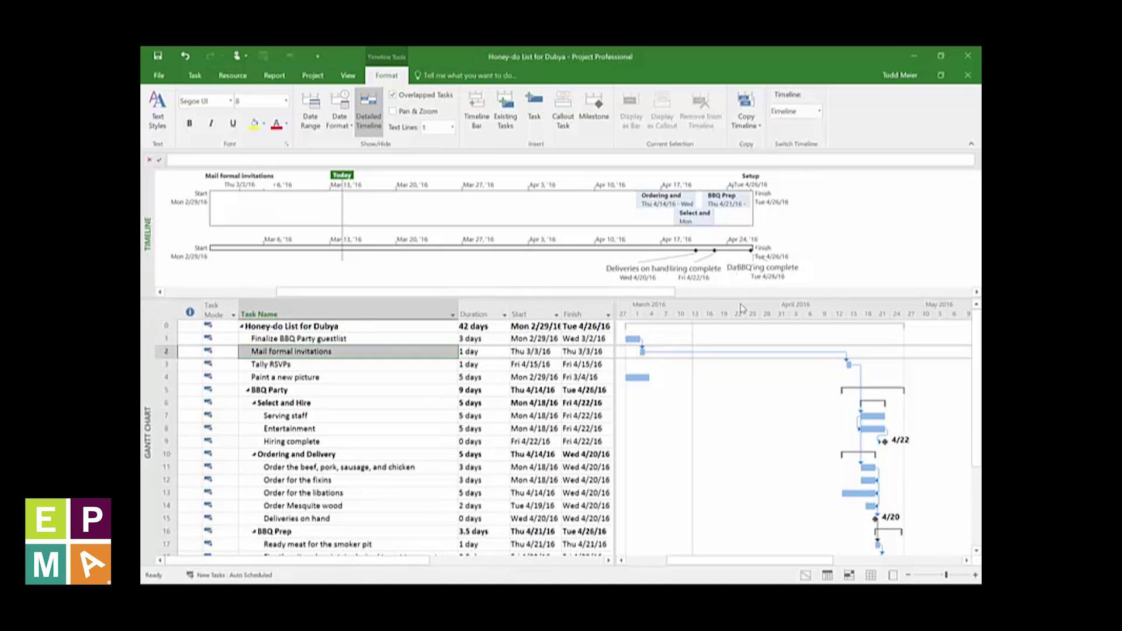
pyautogui.moveTo(632, 277)
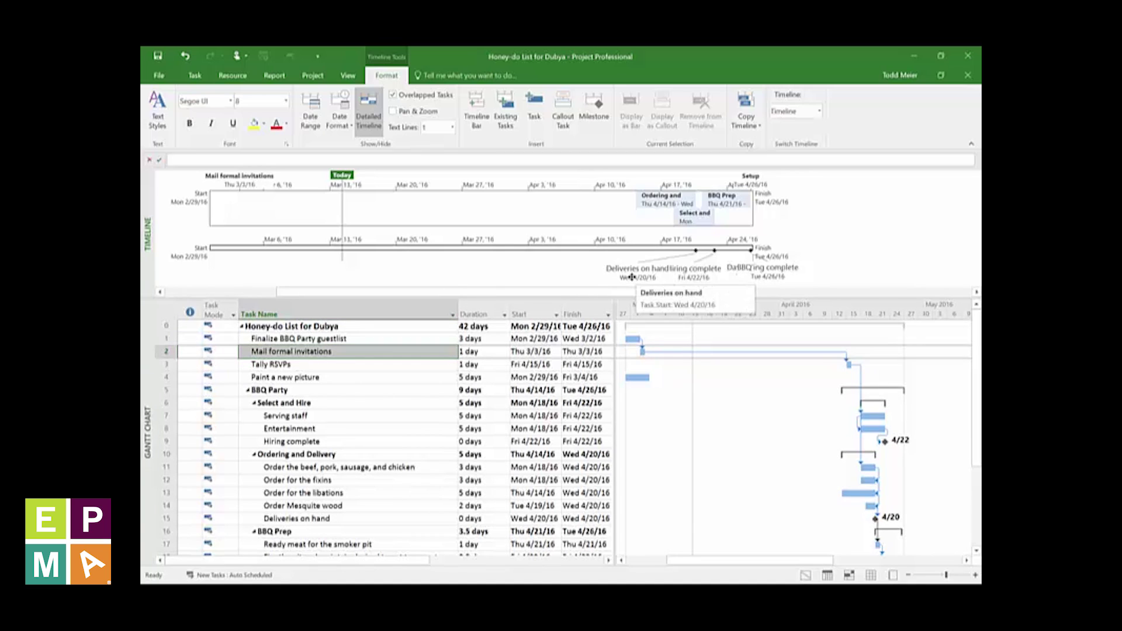
pyautogui.moveTo(632, 277); pyautogui.dragTo(572, 281)
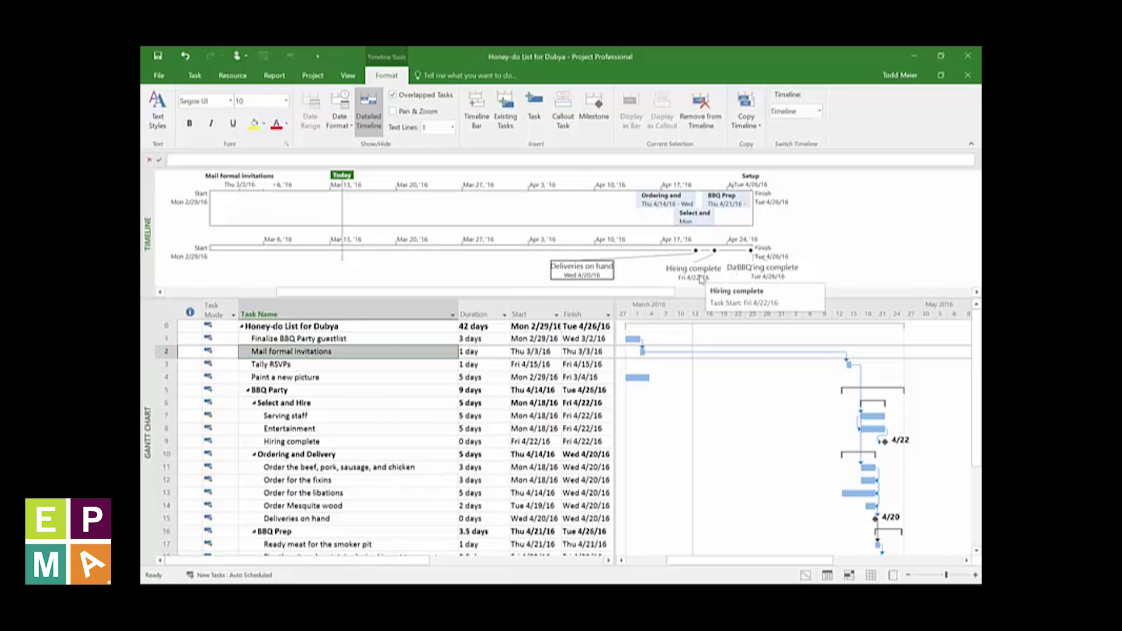
pyautogui.moveTo(702, 279); pyautogui.dragTo(672, 280)
pyautogui.click(742, 273)
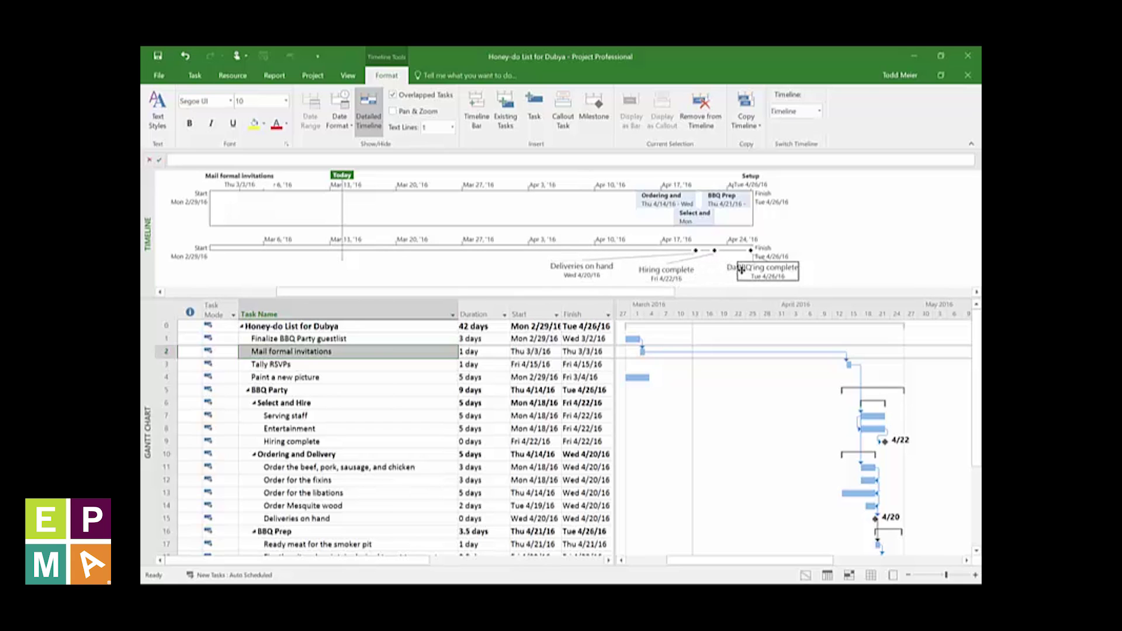
pyautogui.moveTo(746, 275); pyautogui.dragTo(790, 251)
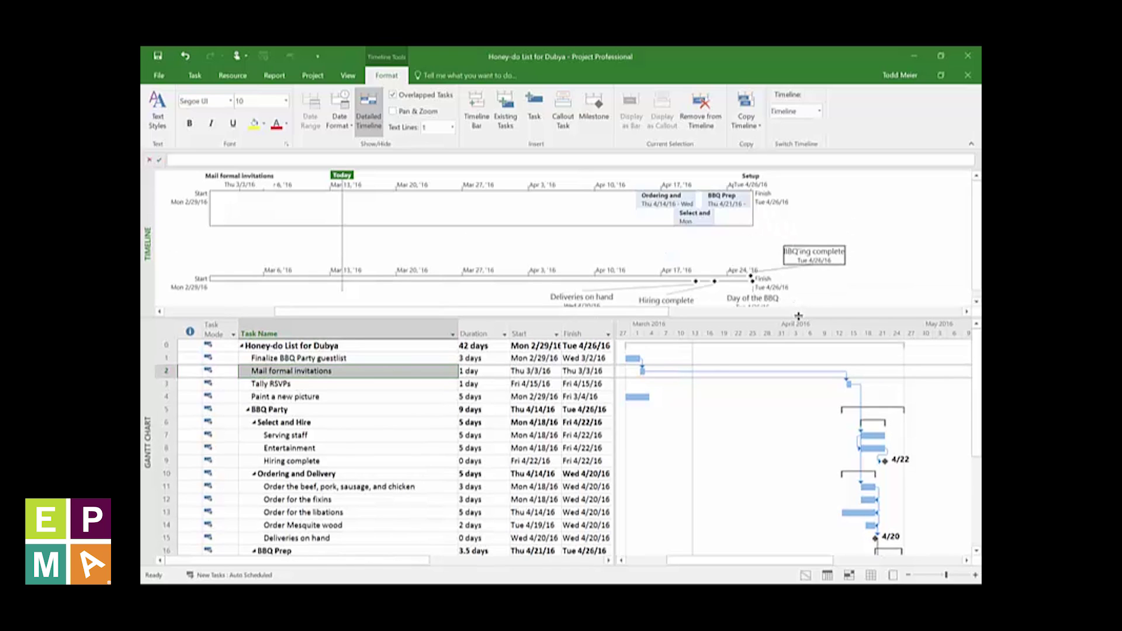
pyautogui.moveTo(798, 315); pyautogui.dragTo(798, 322)
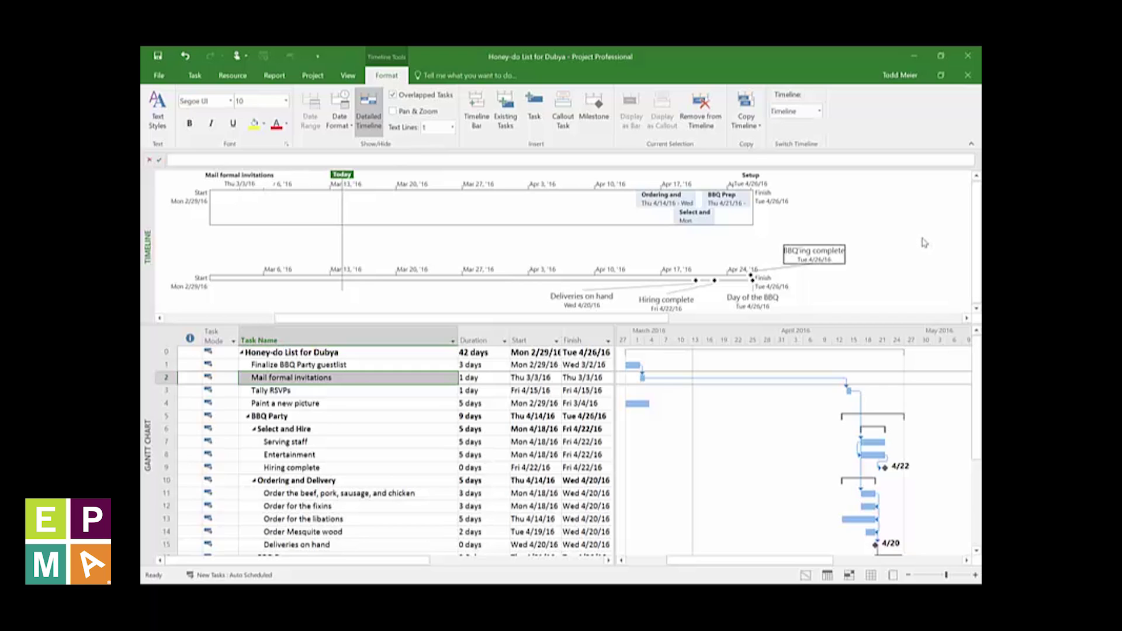
pyautogui.rightClick(800, 213)
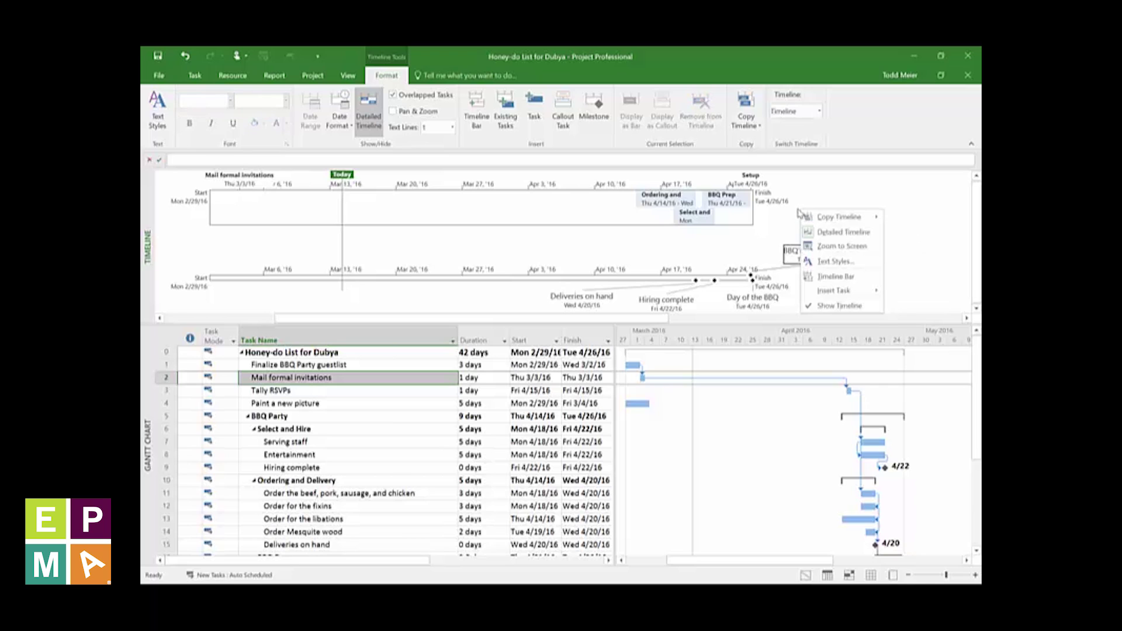
pyautogui.moveTo(813, 221)
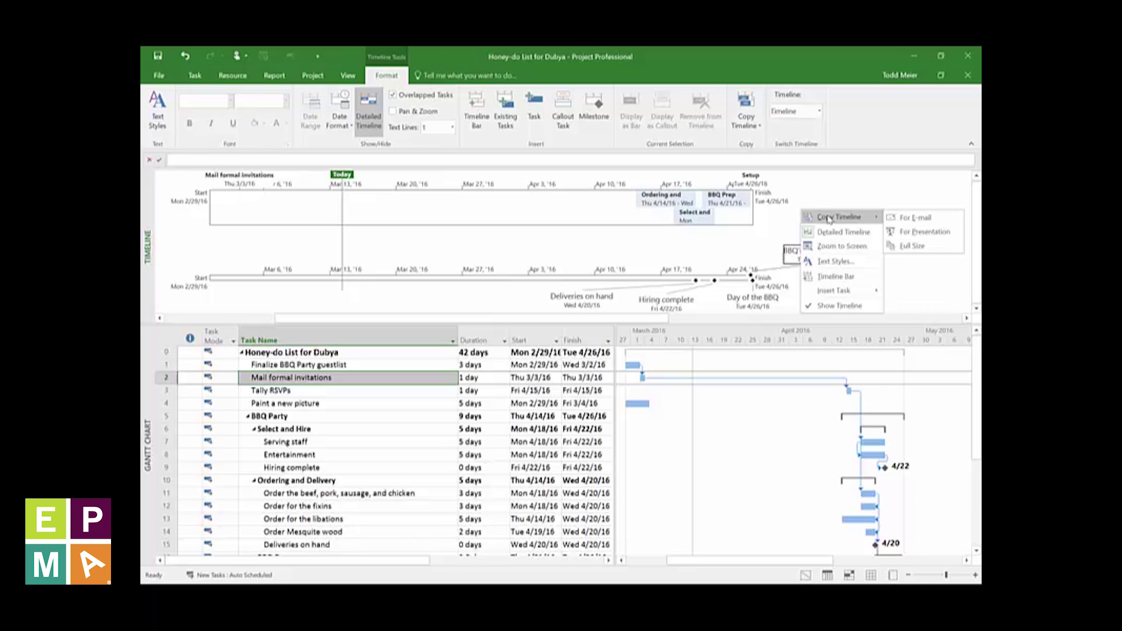
pyautogui.click(907, 218)
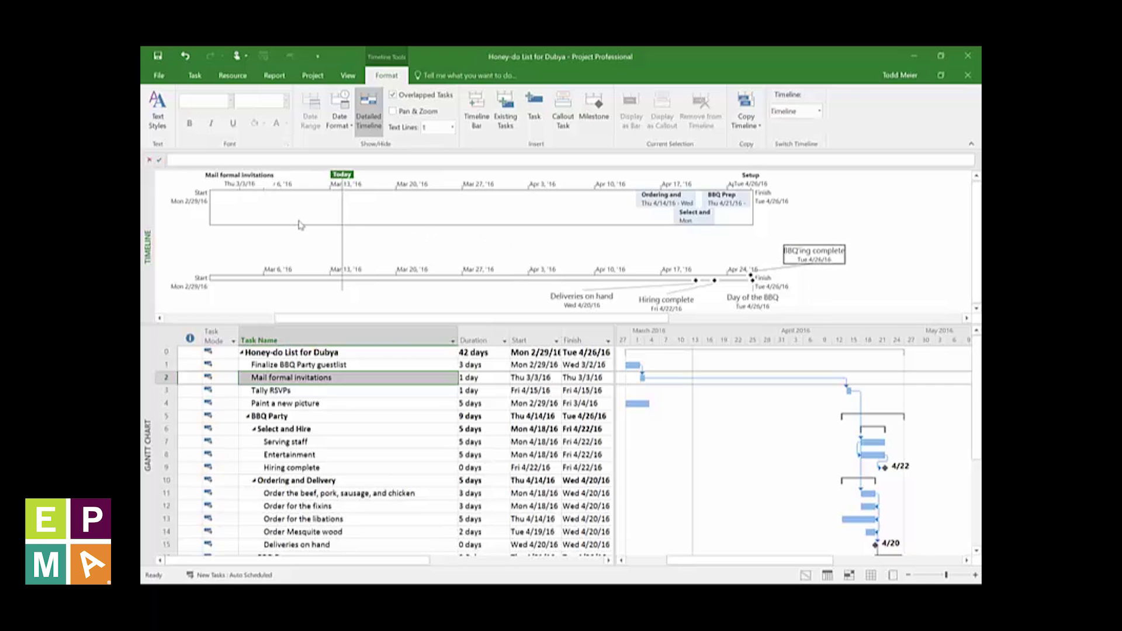
pyautogui.click(249, 185)
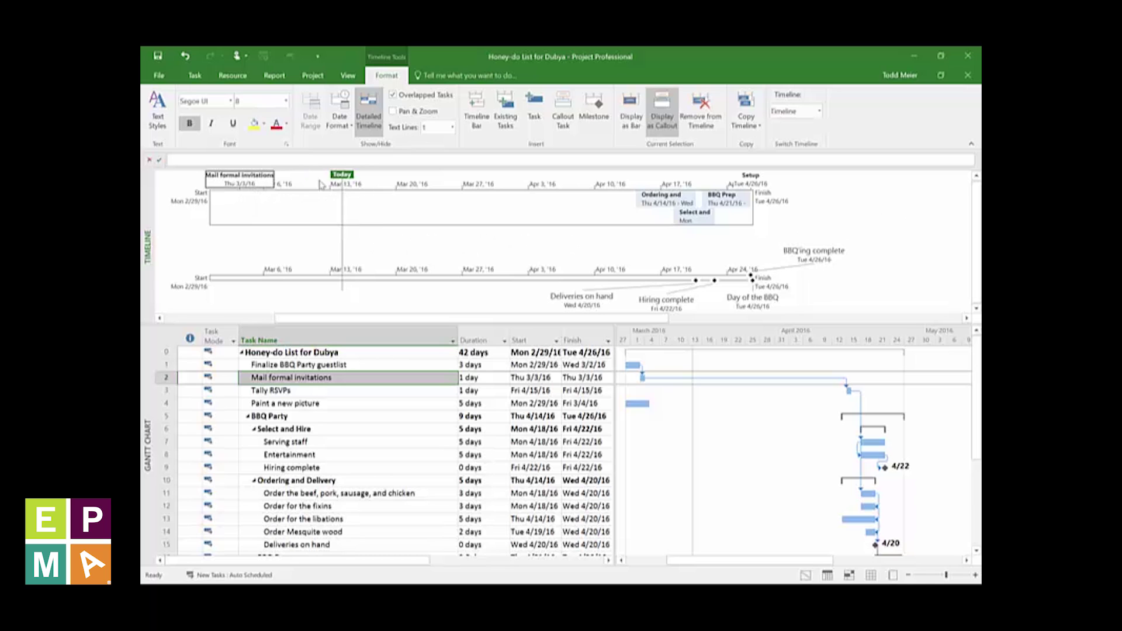
# - Show timeline dates in Jan 28 style and enable Pan & Zoom with a slightly shorter range
pyautogui.click(340, 123)
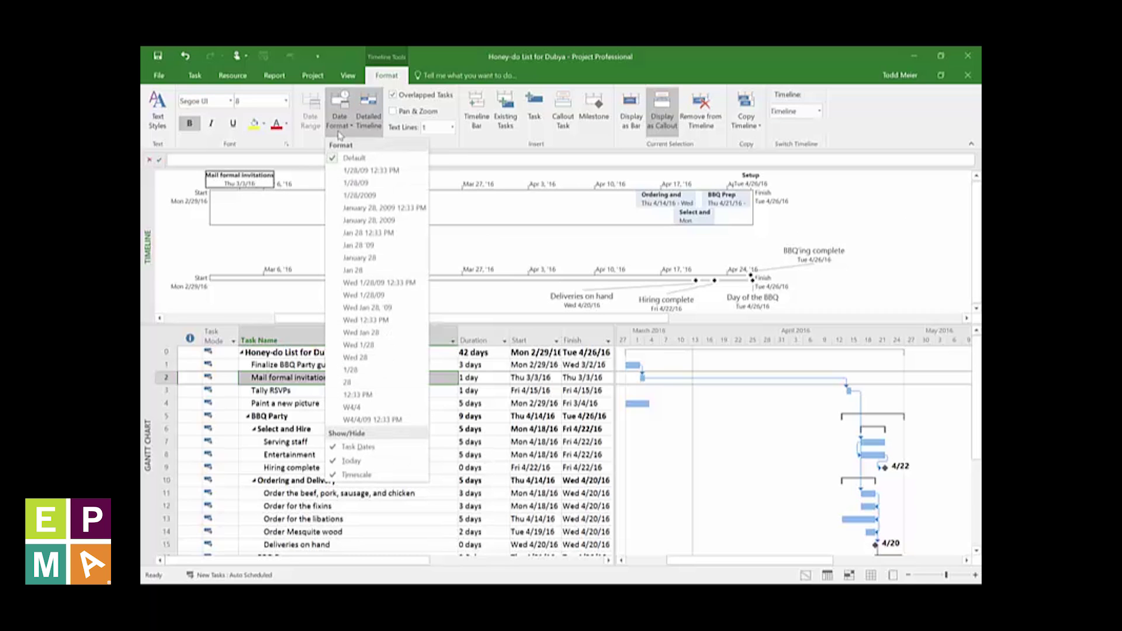
pyautogui.click(362, 271)
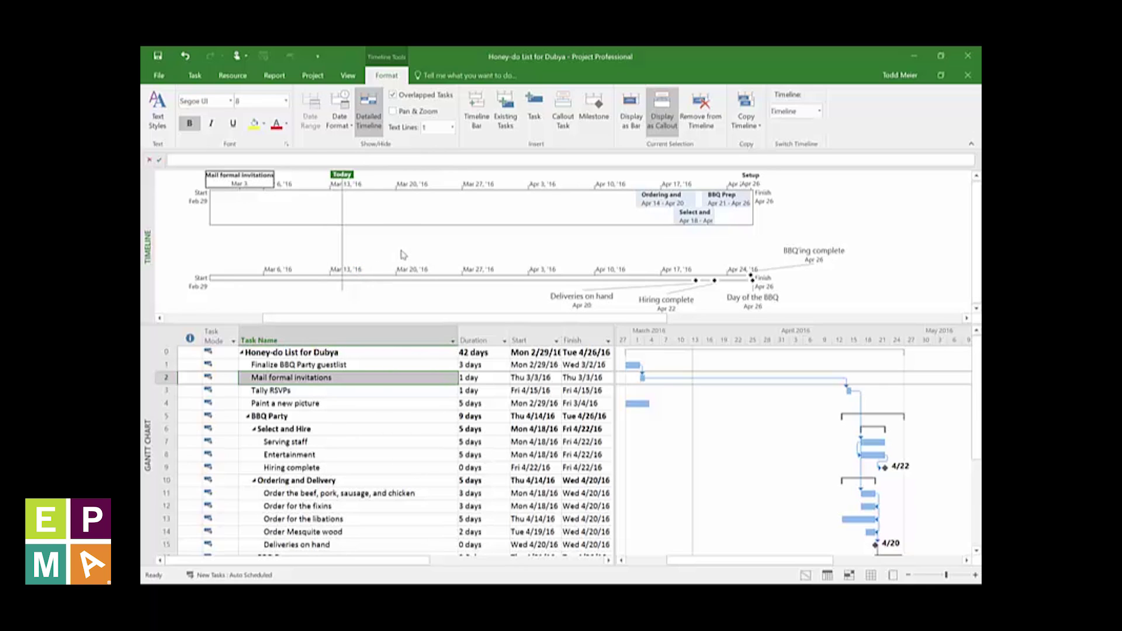
pyautogui.click(393, 112)
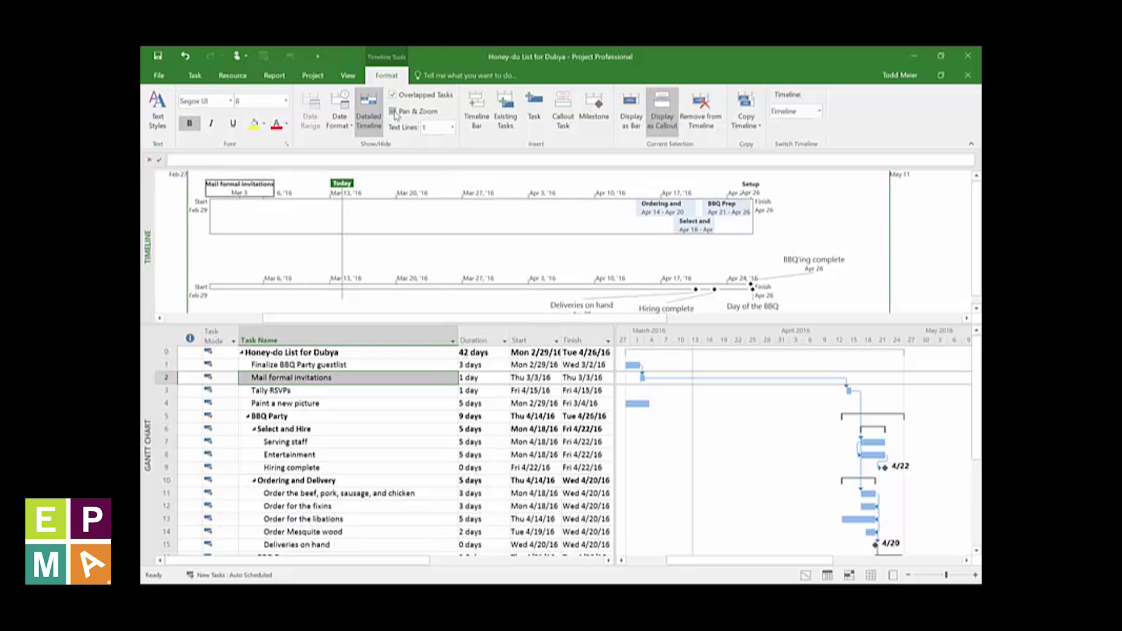
pyautogui.moveTo(889, 248); pyautogui.dragTo(857, 261)
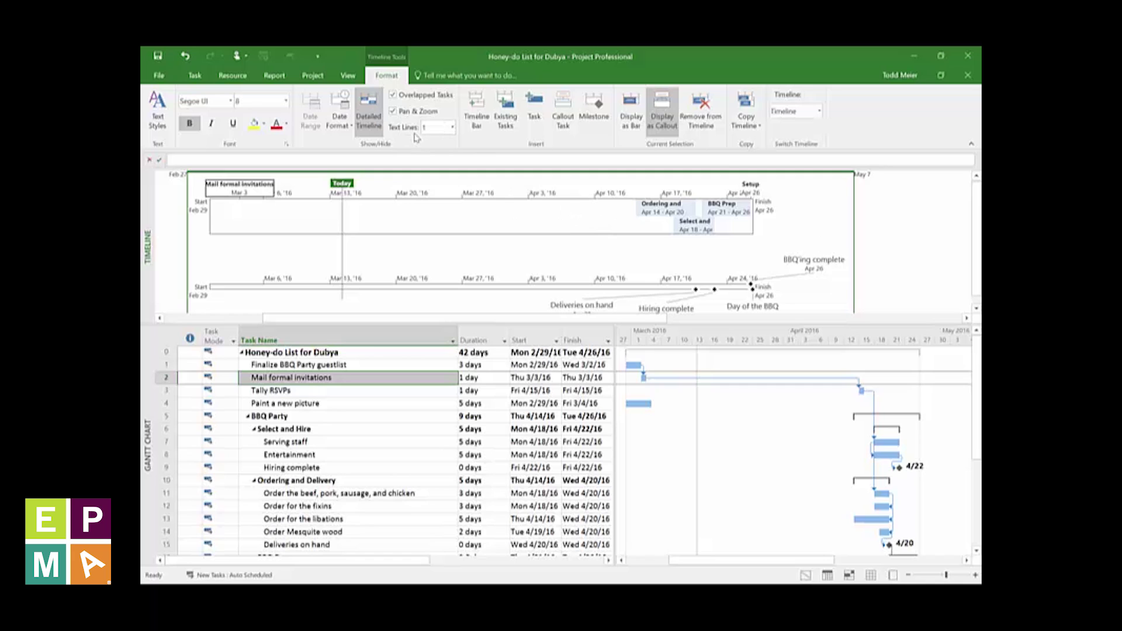
# - Wrap timeline text to 3 lines so task names display in full
pyautogui.click(452, 127)
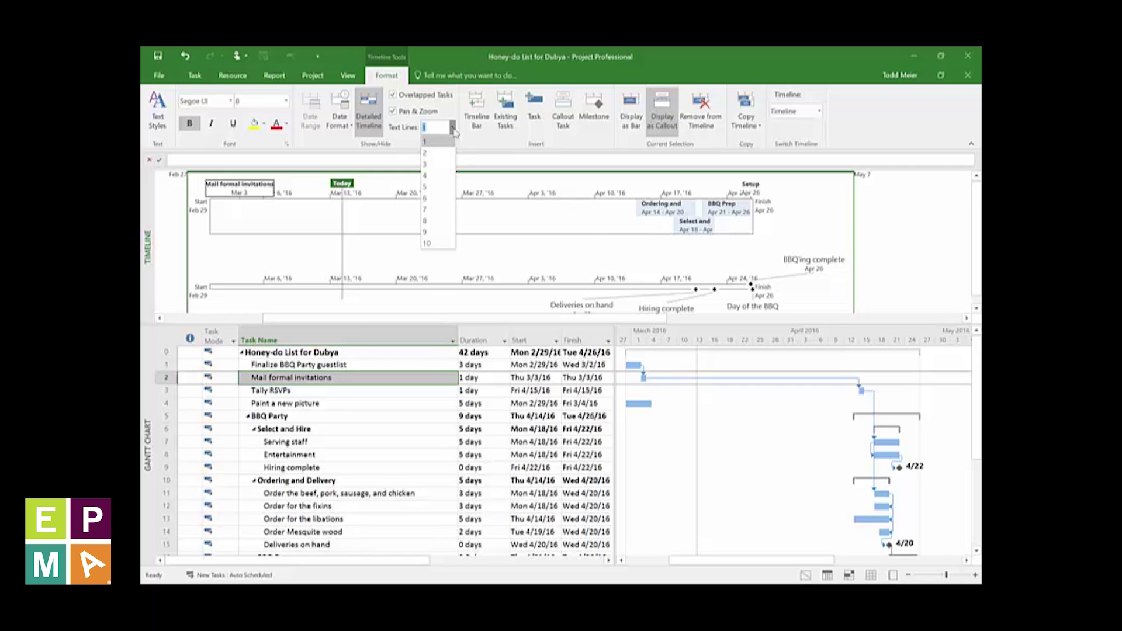
pyautogui.click(441, 165)
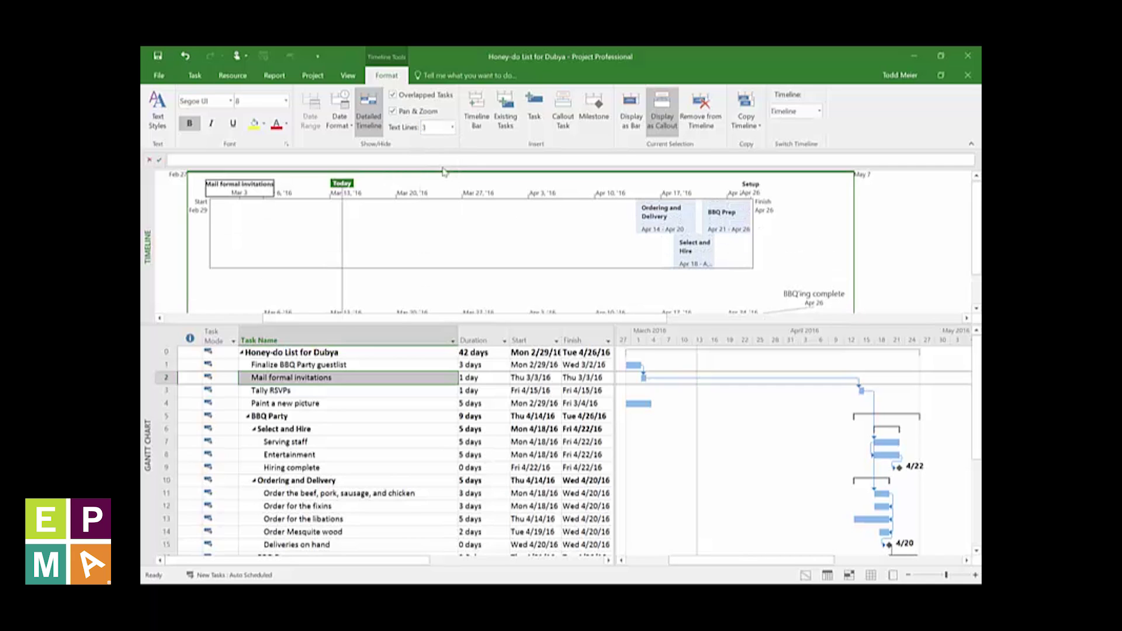
pyautogui.click(913, 246)
pyautogui.scroll(-1, 909, 247)
pyautogui.scroll(-3, 909, 247)
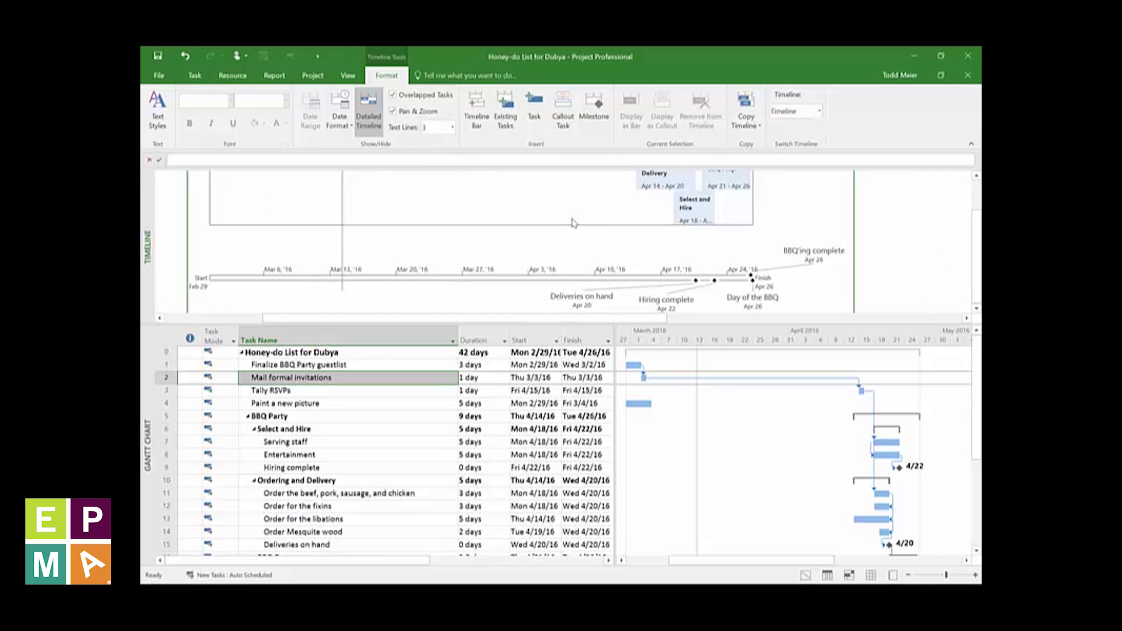
# - Go to the BBQ'ing complete milestone in the Gantt chart from its timeline shortcut menu
pyautogui.moveTo(795, 253)
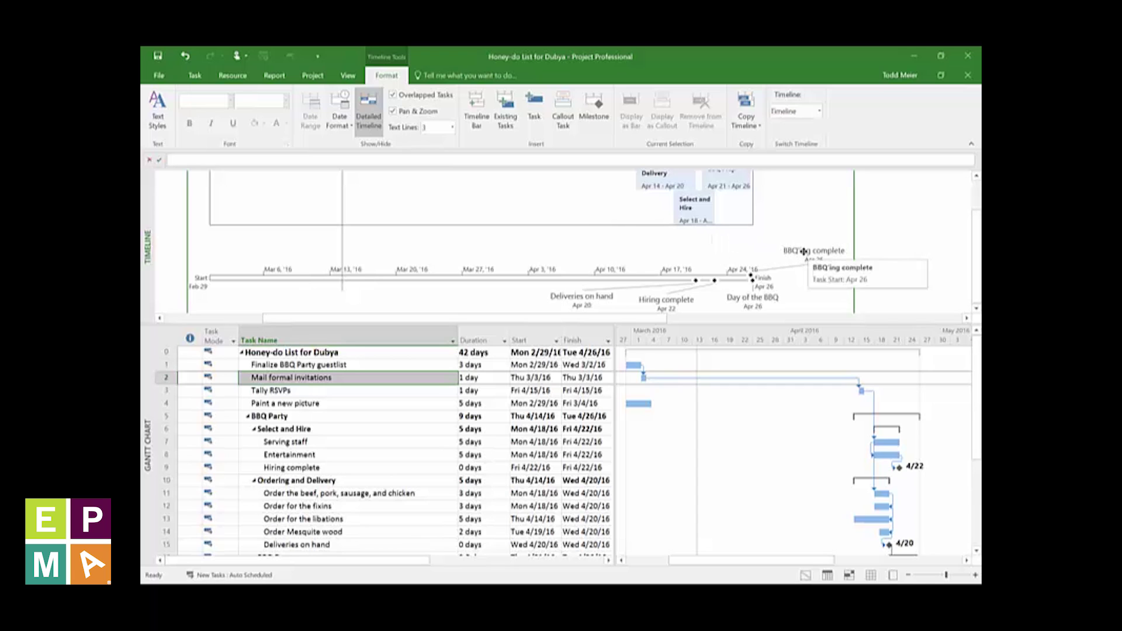
pyautogui.rightClick(802, 251)
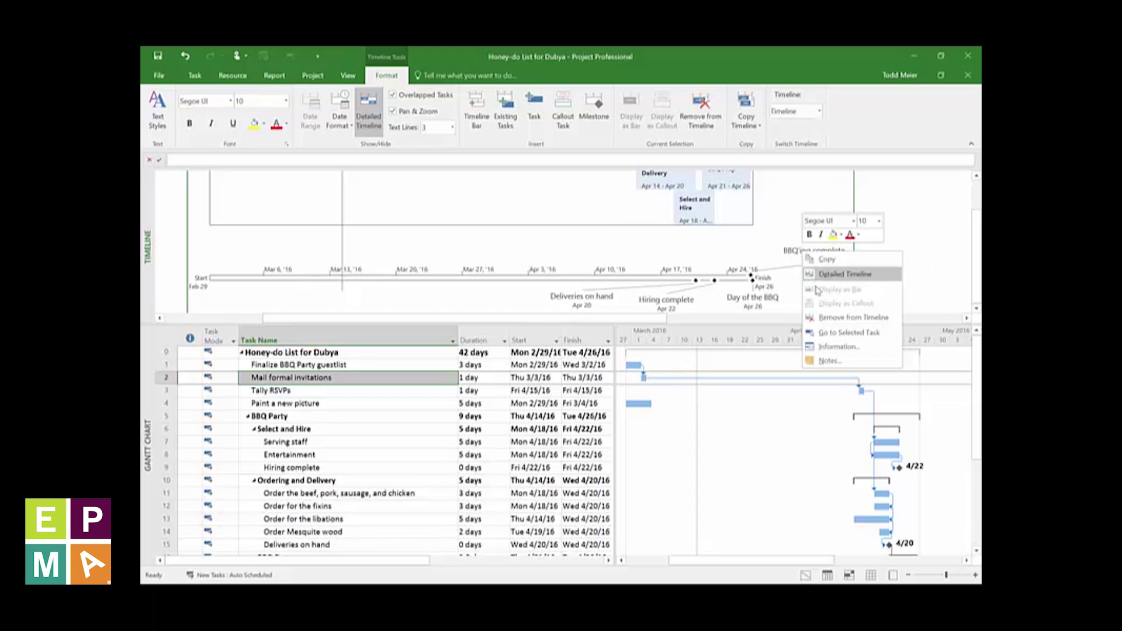
pyautogui.click(838, 335)
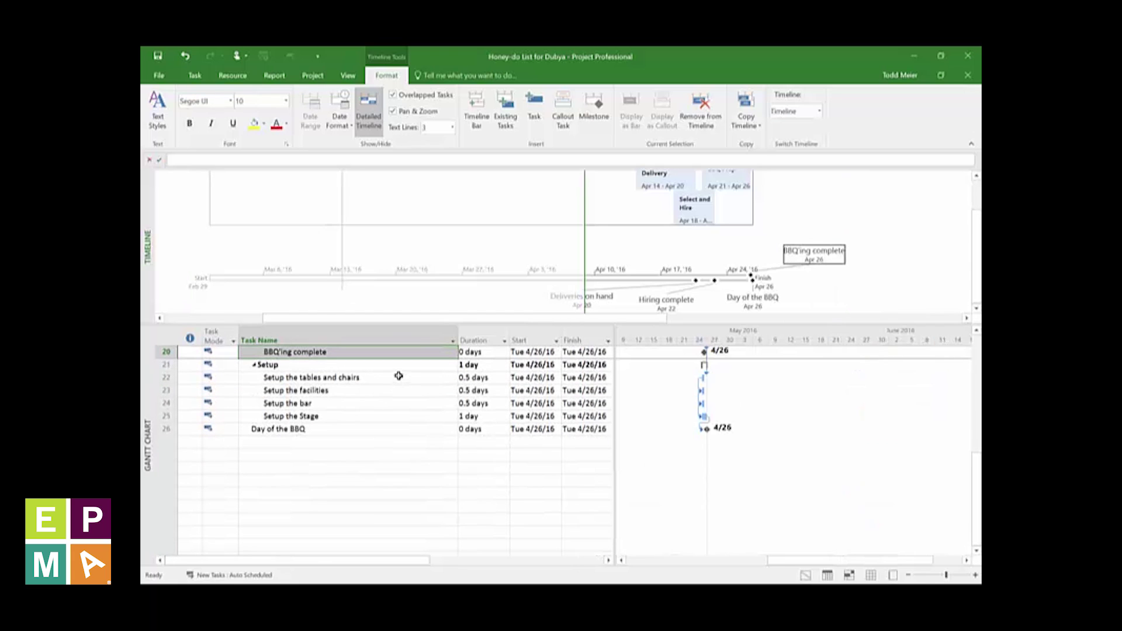